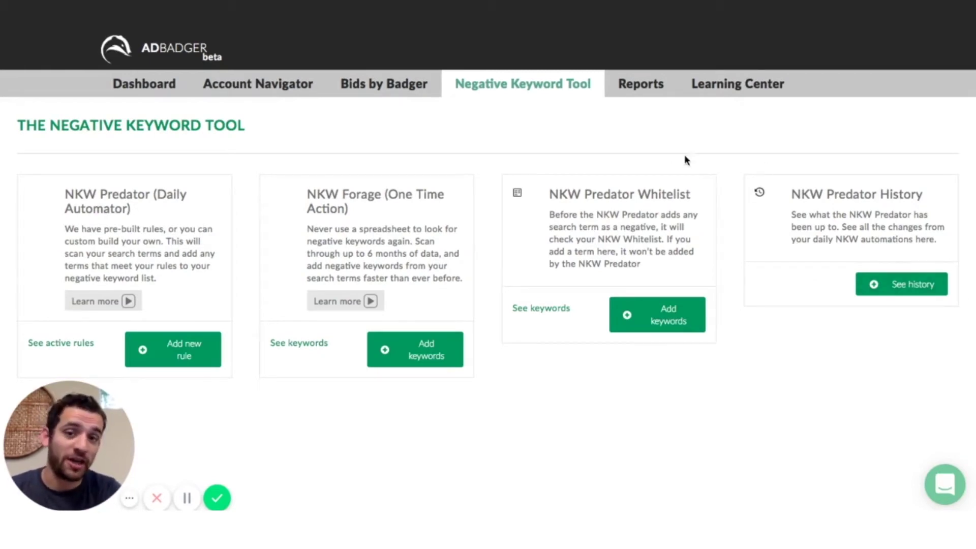
Step: Open NKW Predator (Daily Automator) and briefly highlight the Prebuilt Rules heading
mouse_move(512, 102)
click(511, 145)
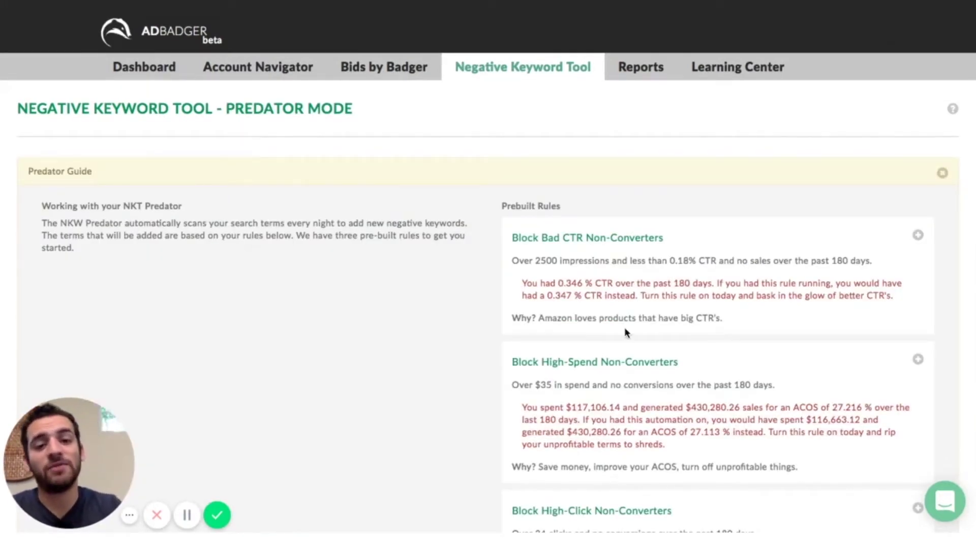
triple_click(498, 202)
click(638, 133)
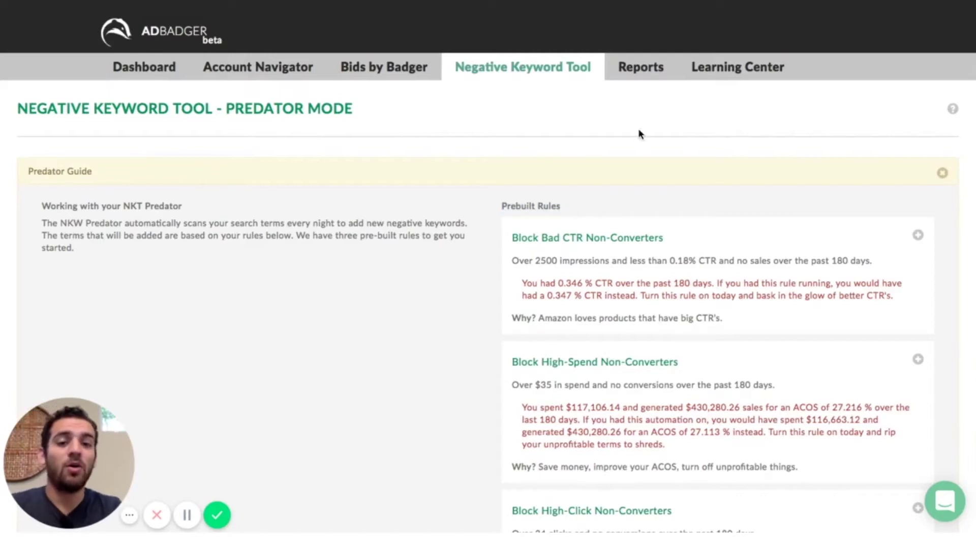
Step: Scroll through the prebuilt rules to Block High-Click Non-Converters (over 34 clicks, 180 days)
scroll(639, 133, down, 3)
scroll(639, 133, down, 6)
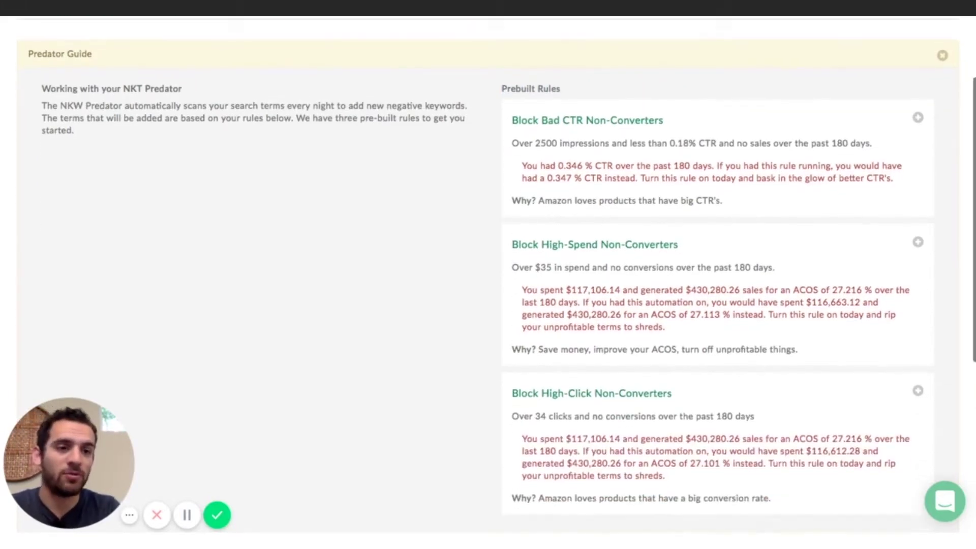
scroll(639, 133, up, 8)
scroll(639, 274, down, 2)
scroll(488, 277, up, 3)
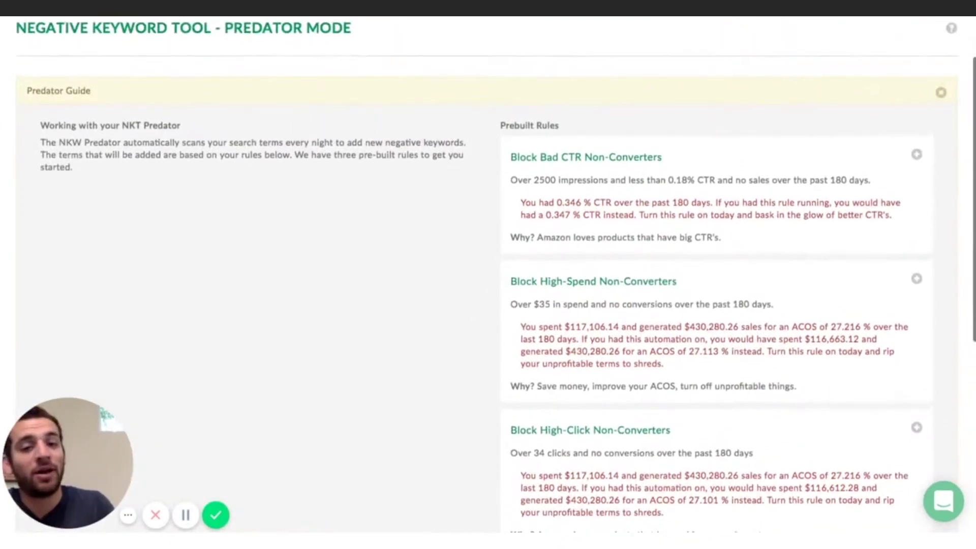
scroll(928, 165, down, 3)
scroll(928, 165, up, 1)
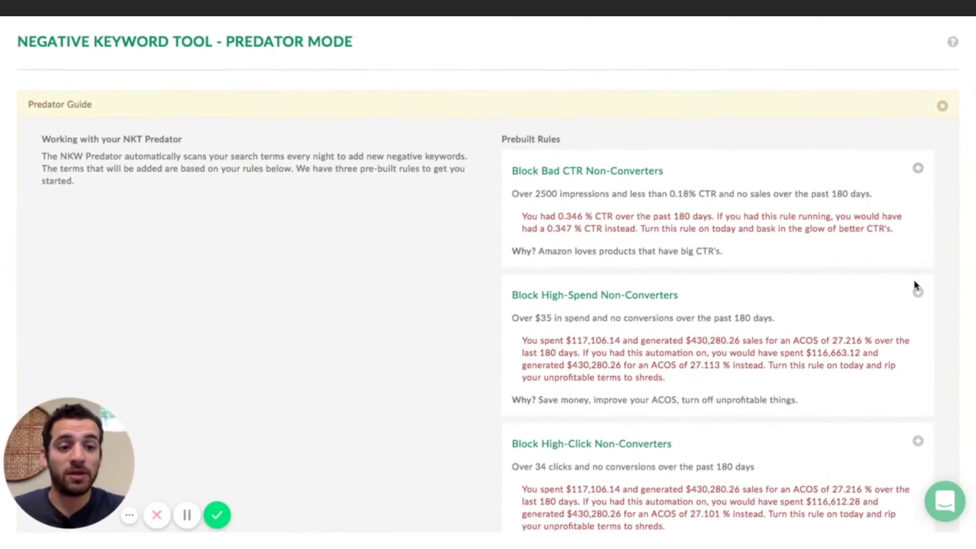
scroll(920, 449, up, 1)
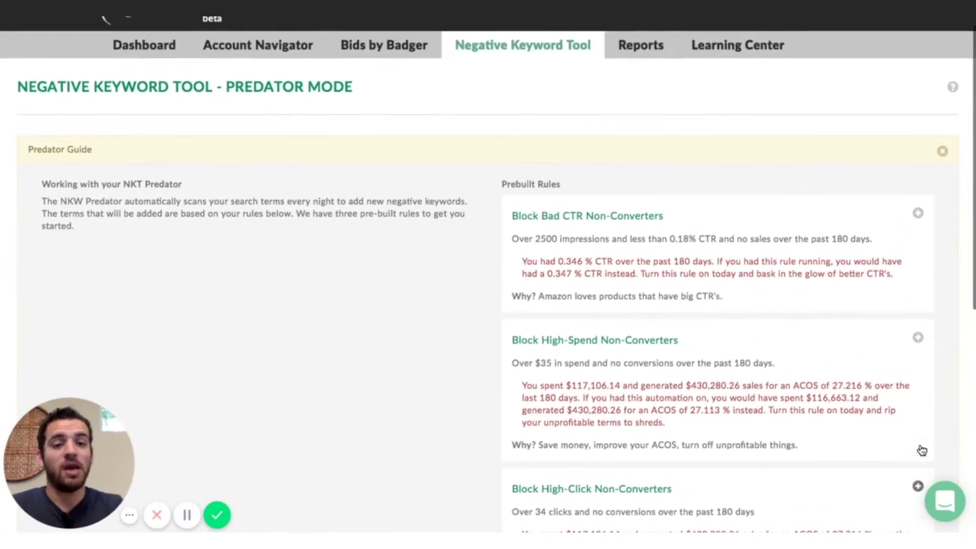
scroll(920, 450, down, 2)
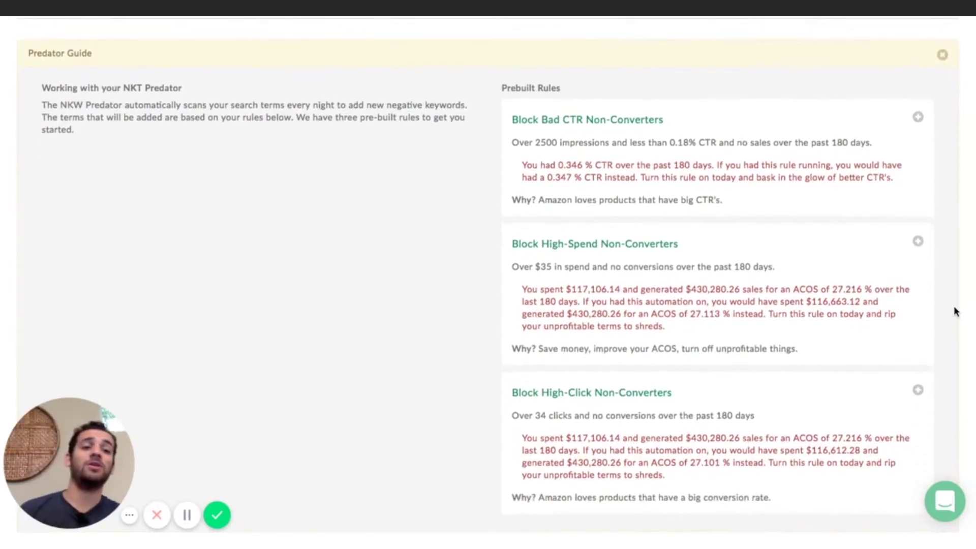
scroll(952, 297, down, 1)
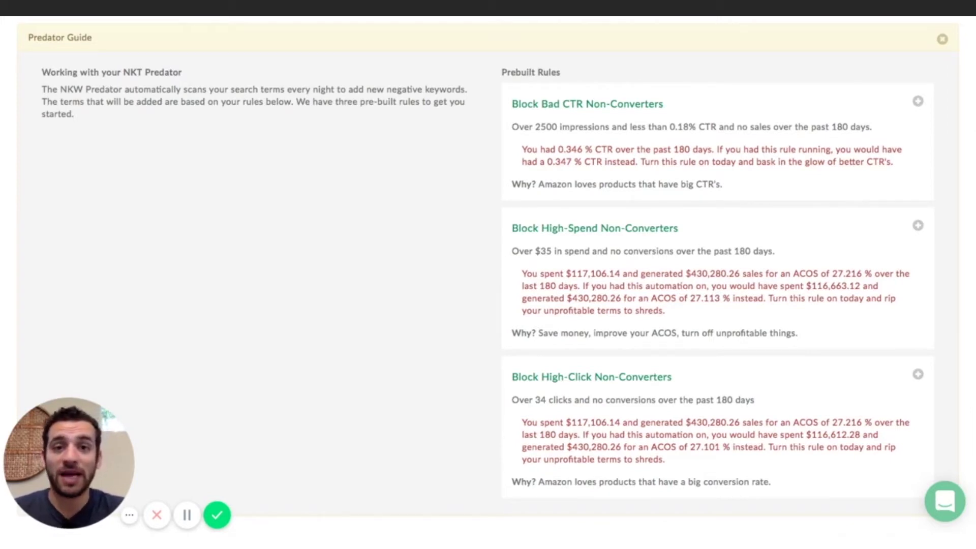
Step: Highlight each rule's condition: impressions/CTR, $35 spend, and high-click sentences
drag(512, 126, 872, 126)
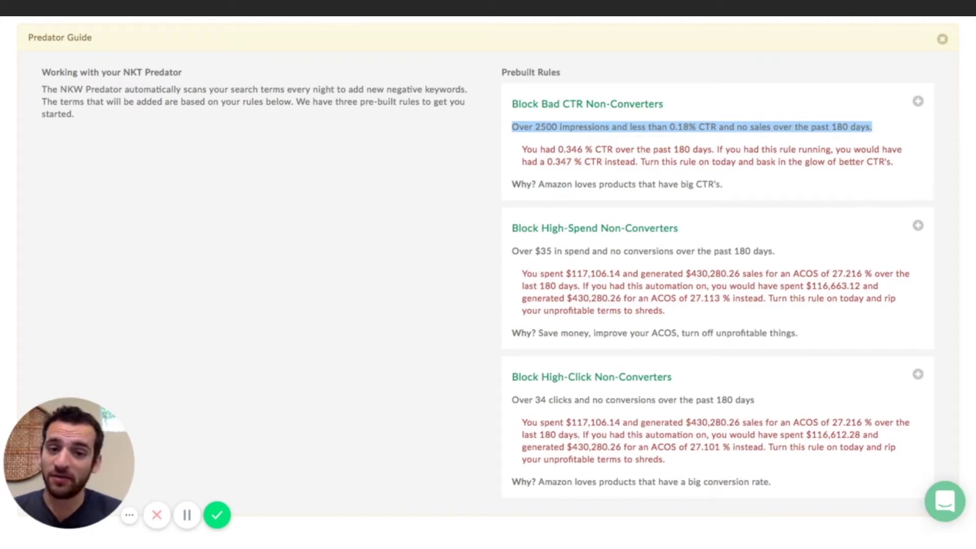
drag(510, 251, 739, 250)
triple_click(510, 250)
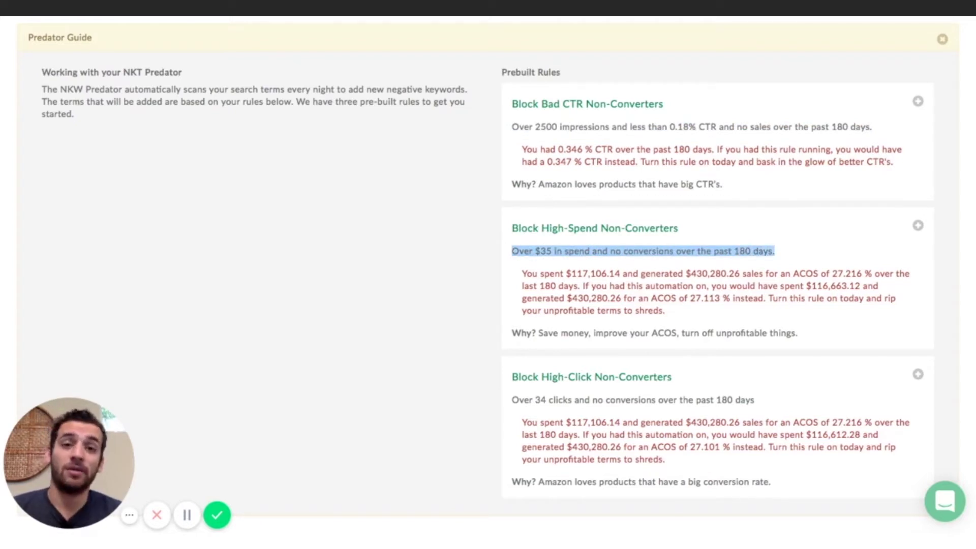
triple_click(512, 399)
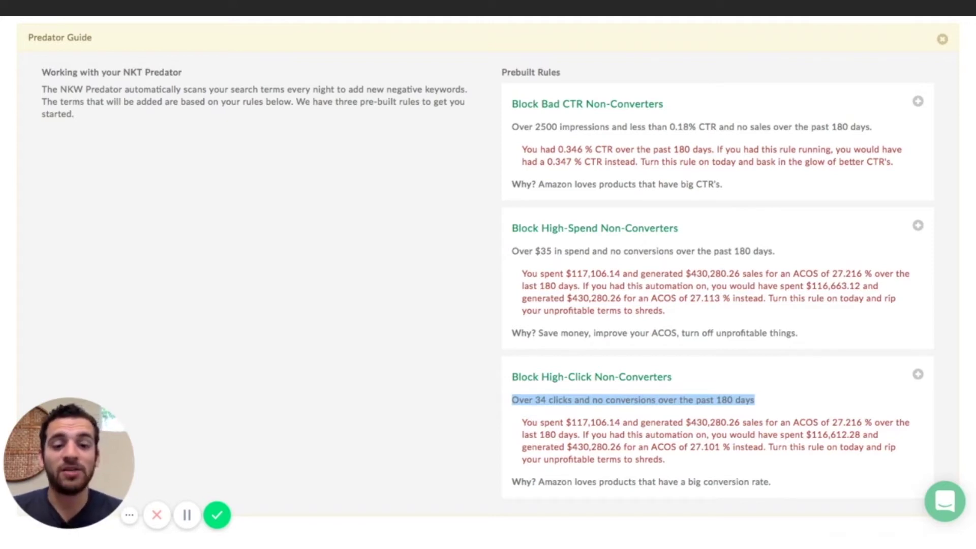
click(940, 299)
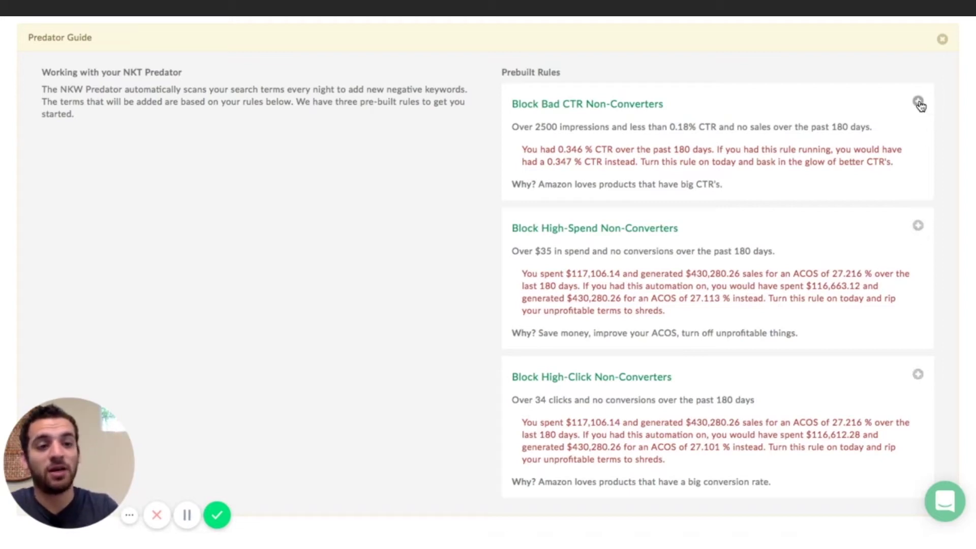
Step: Hide the Predator Guide to show the three active Kill rules in the table
scroll(935, 123, up, 2)
scroll(938, 129, up, 3)
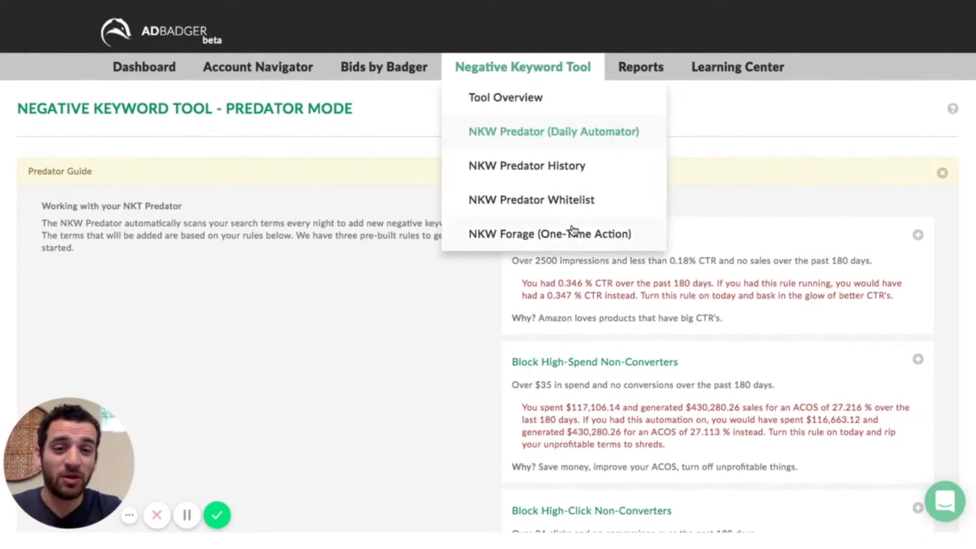
click(953, 111)
click(952, 111)
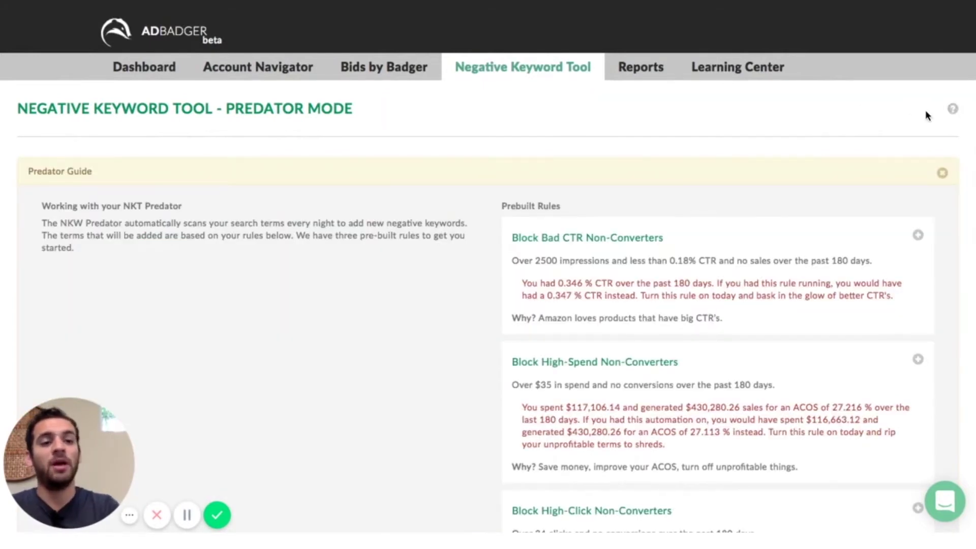
click(953, 108)
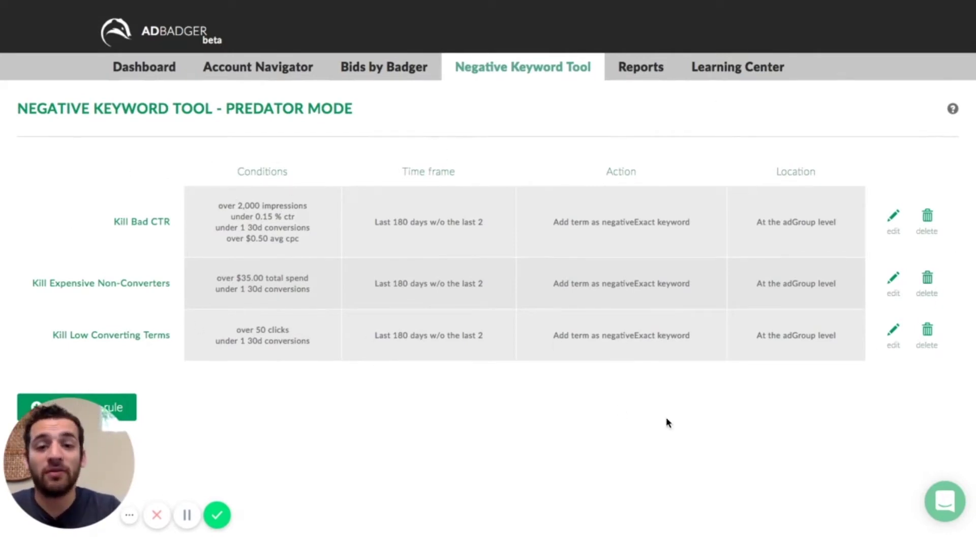
Step: Reload NKW Predator (Daily Automator) from the Negative Keyword Tool so the Predator Guide reappears
mouse_move(541, 78)
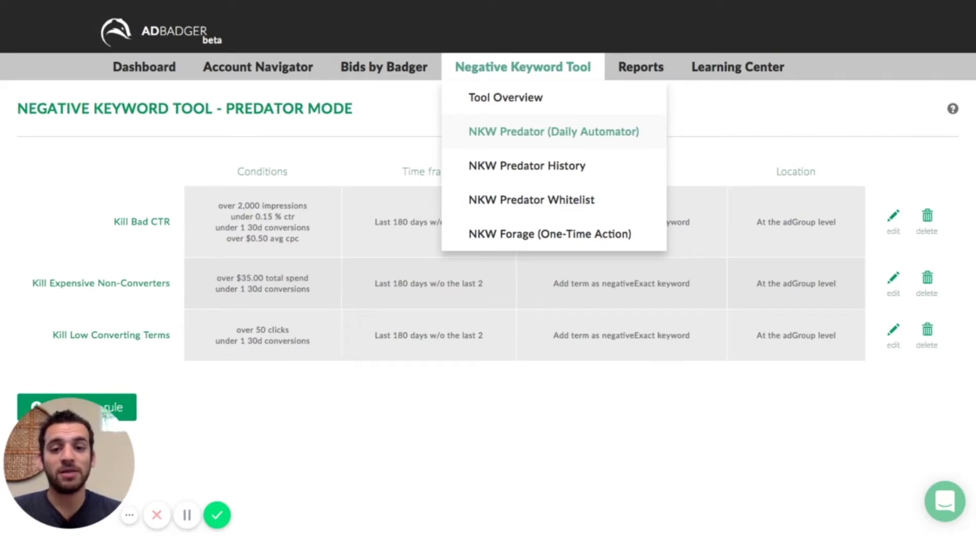
click(525, 164)
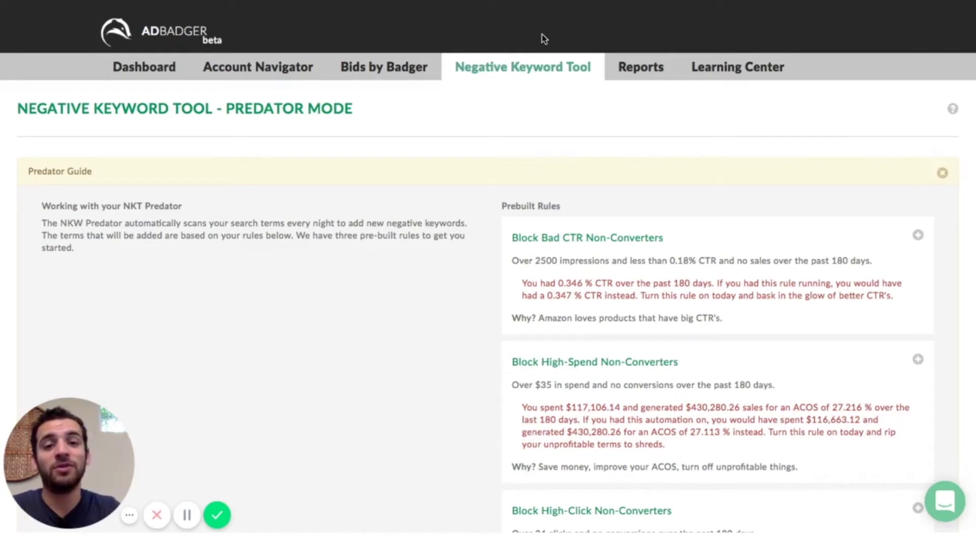
mouse_move(498, 61)
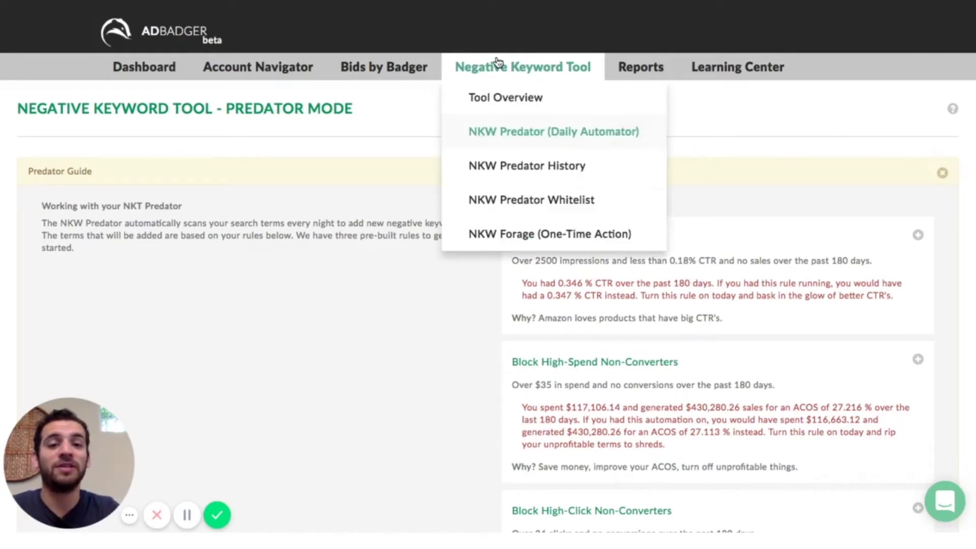
Step: Open NKW Predator History to view keywords predator mode added as negatives
click(547, 166)
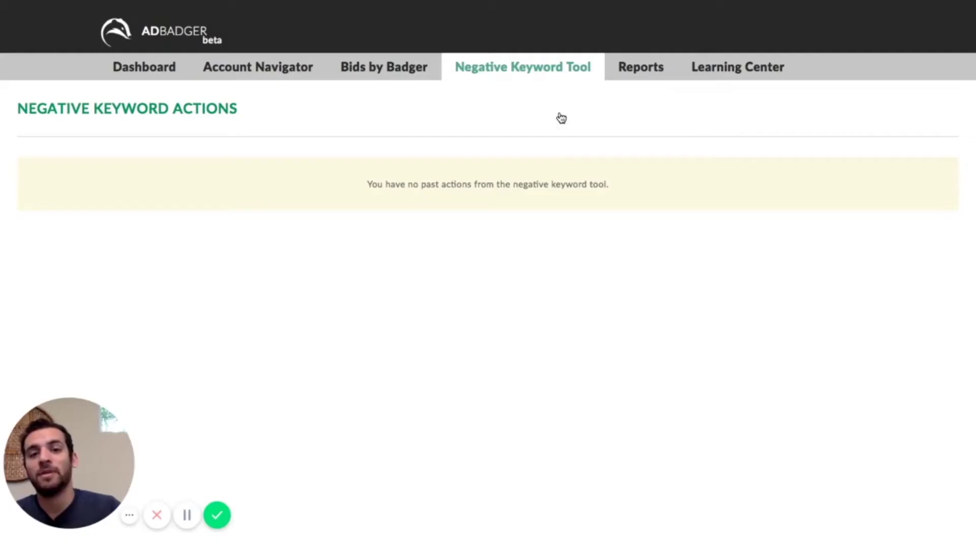
mouse_move(572, 69)
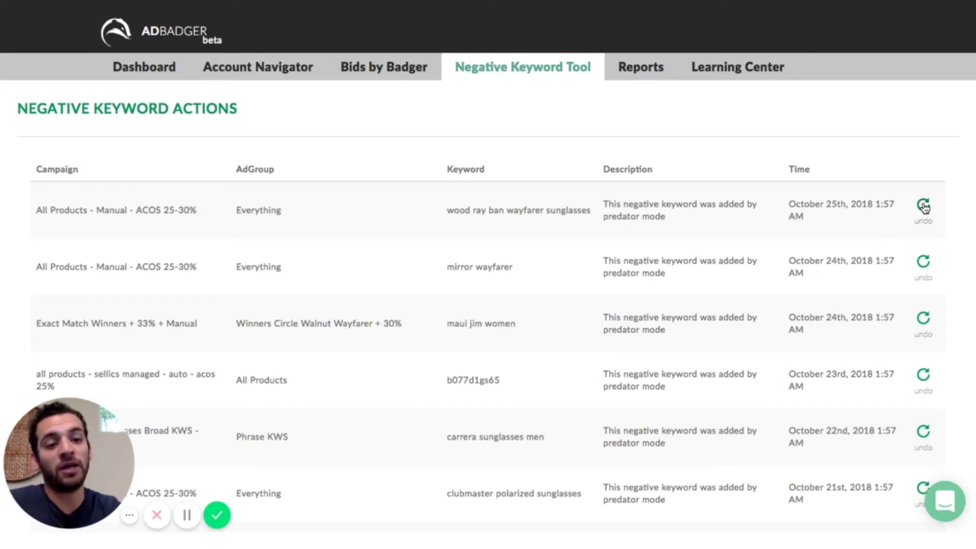
mouse_move(499, 80)
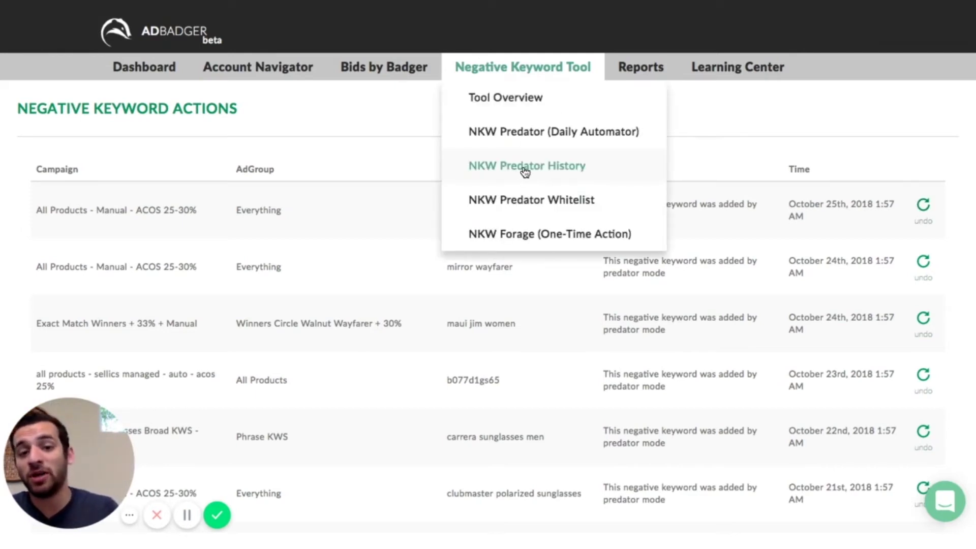
Step: Open the NKW Predator Whitelist's Manually Added Whitelist Keywords list
click(535, 202)
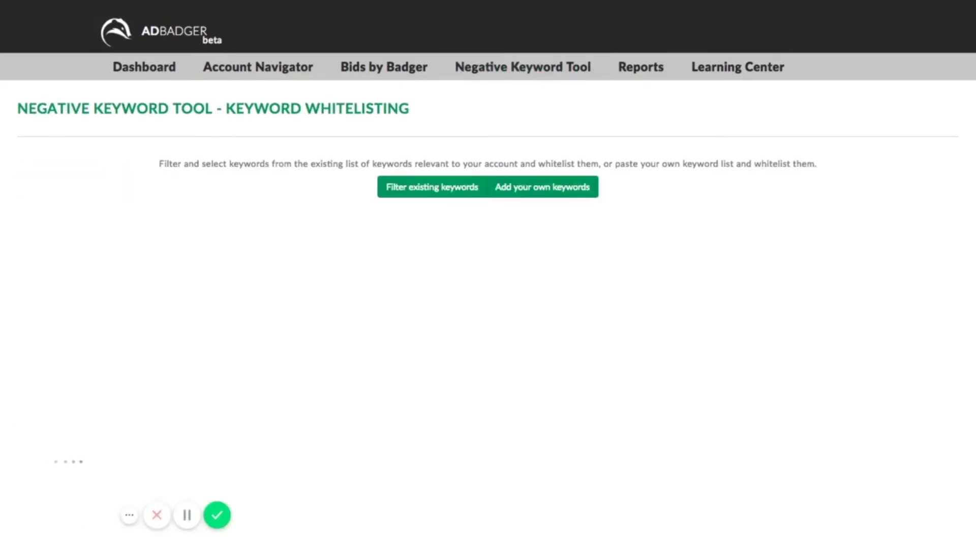
Step: Preview Filter existing keywords and Add your own keywords, then return to the whitelist list
click(440, 192)
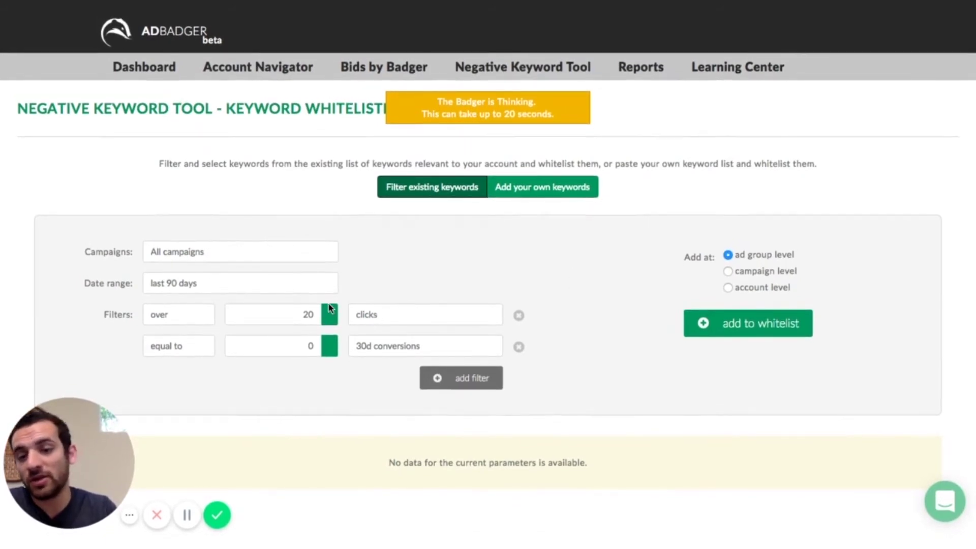
click(549, 188)
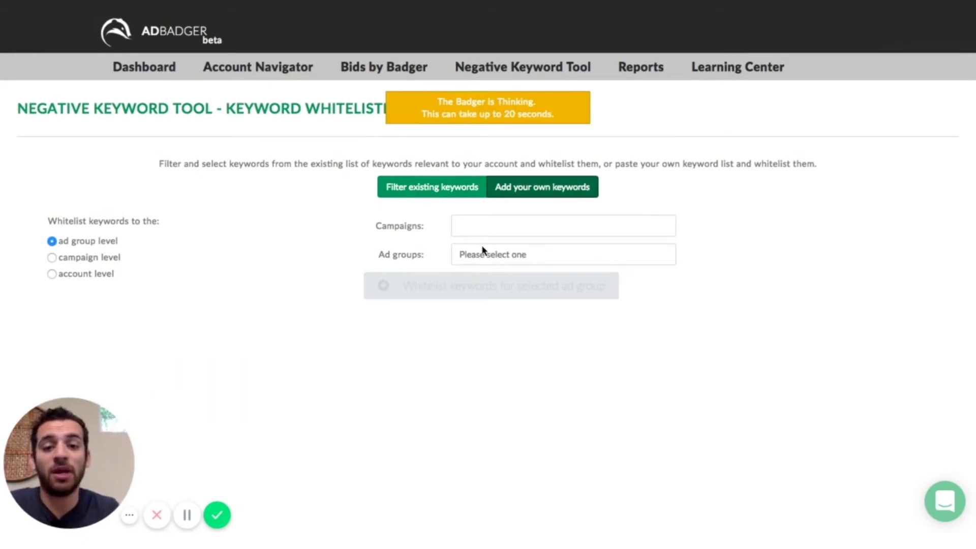
mouse_move(555, 79)
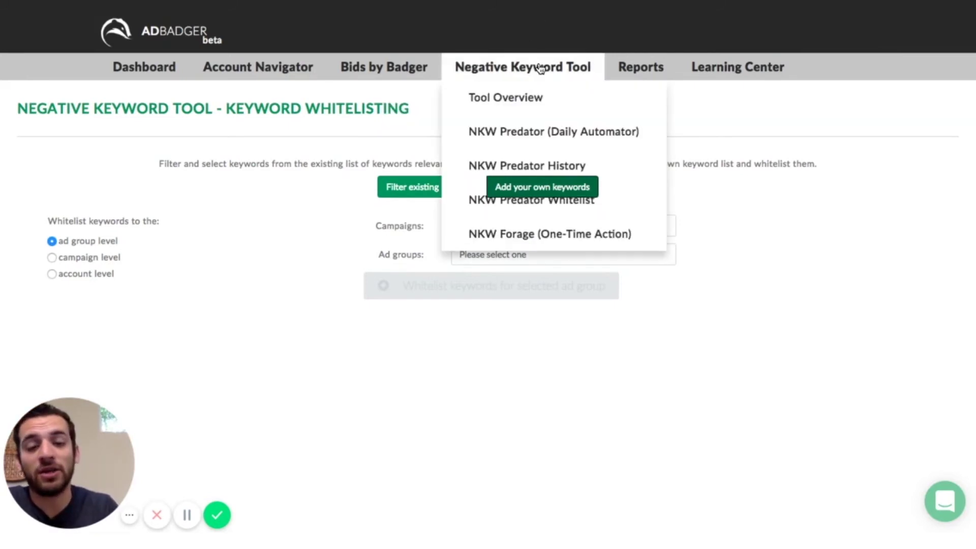
click(600, 197)
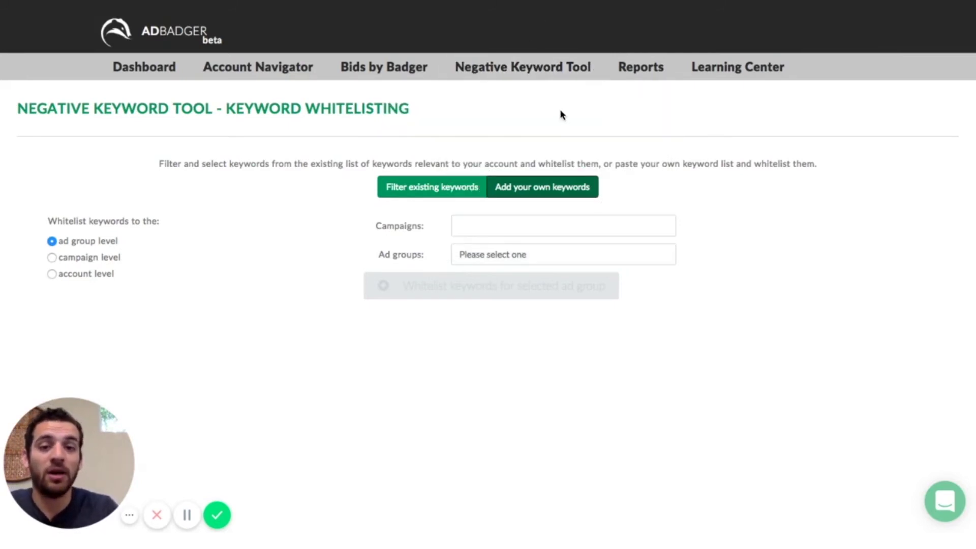
Step: Open NKW Forage (One-Time Action) and filter existing keywords to list the 34 terms
mouse_move(544, 83)
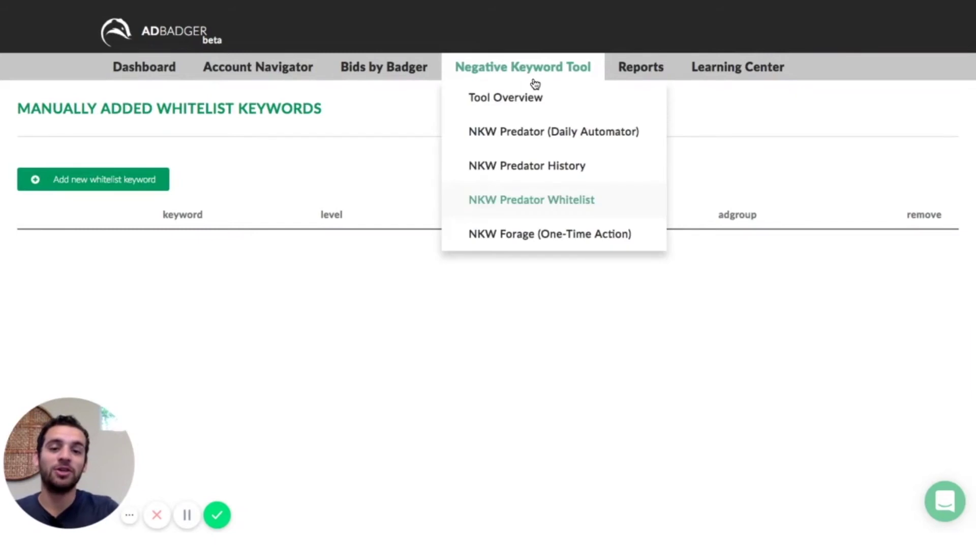
click(516, 235)
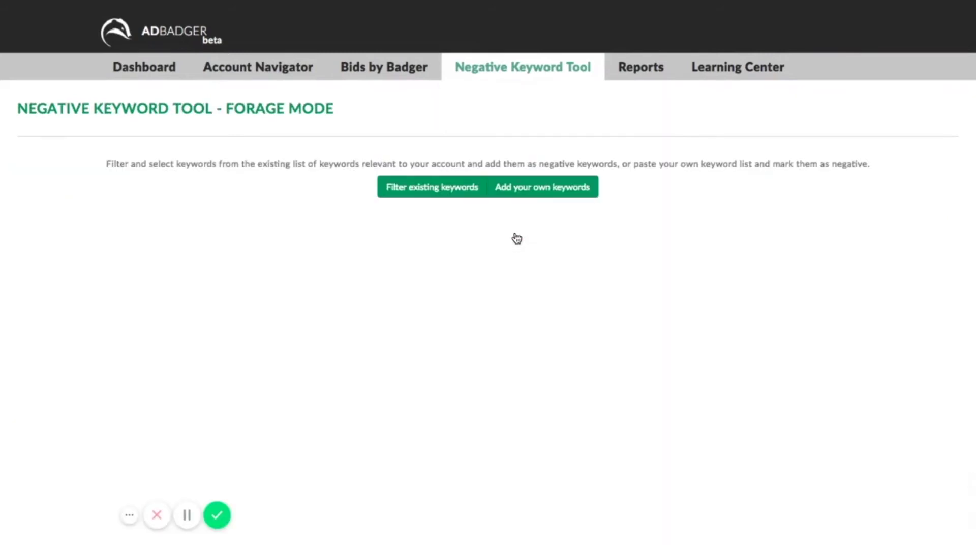
click(455, 188)
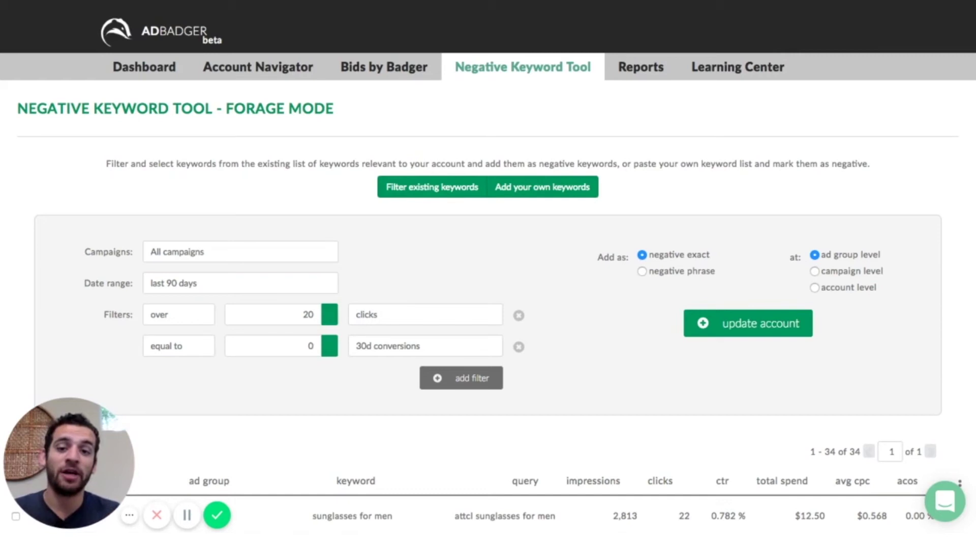
scroll(488, 274, down, 1)
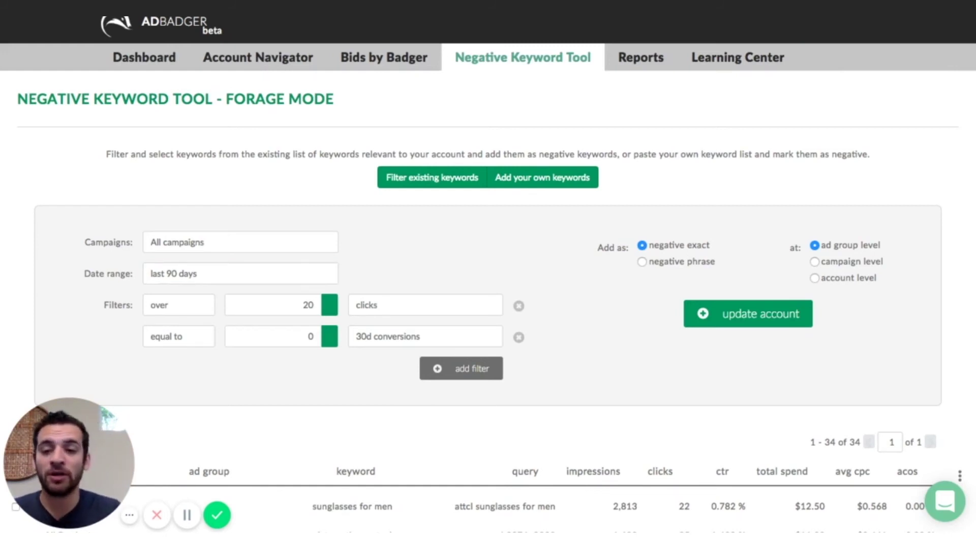
scroll(159, 320, up, 1)
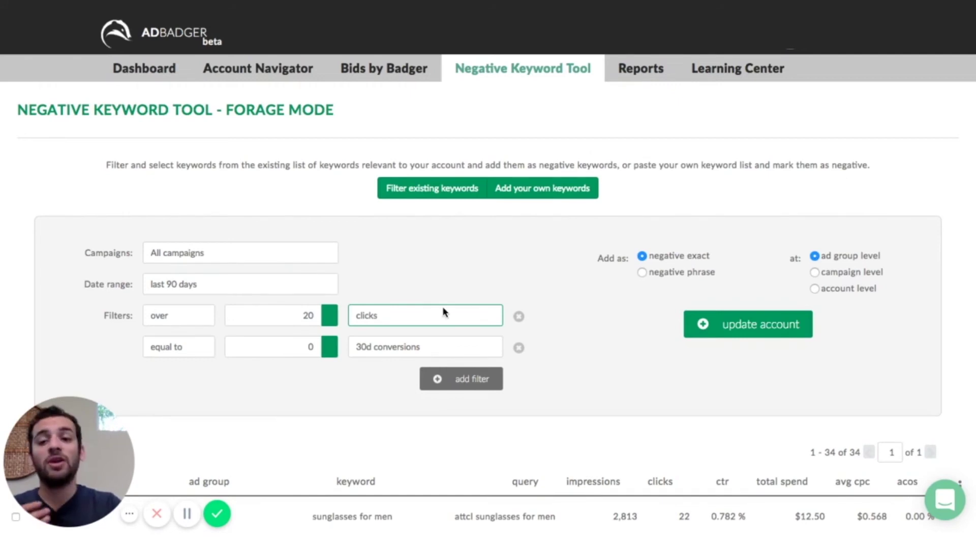
click(556, 317)
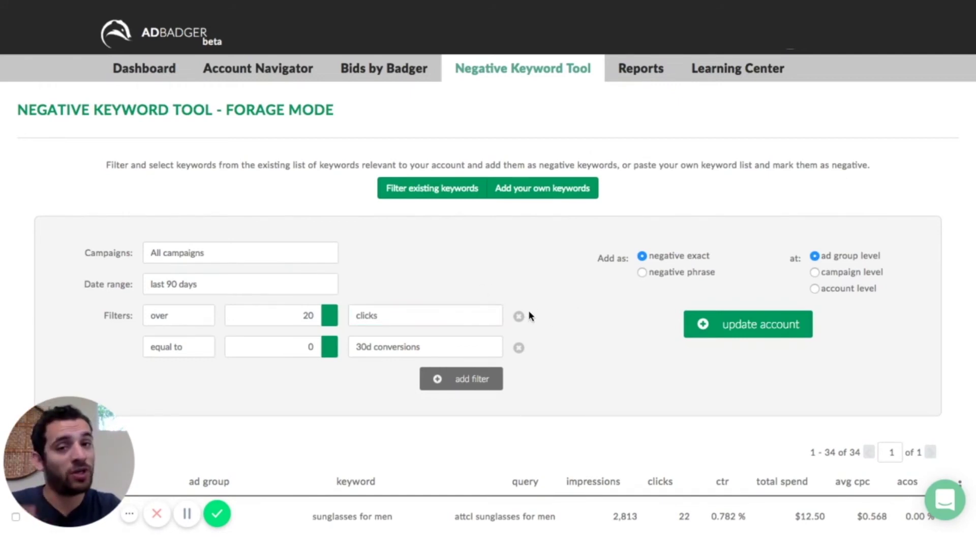
scroll(529, 316, down, 1)
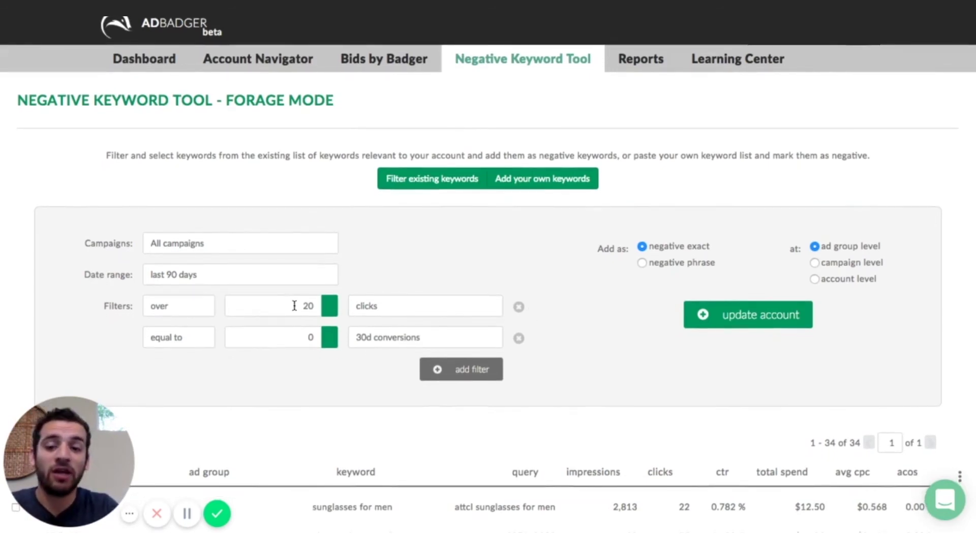
scroll(293, 304, down, 1)
scroll(294, 305, down, 1)
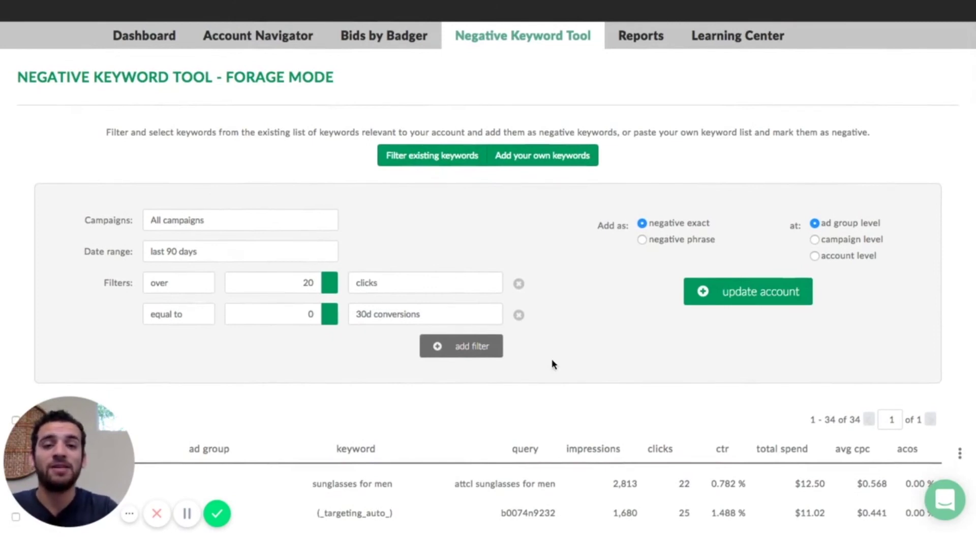
Step: Select the 'attcl sunglasses for men' search term from Phrase KWS for negation
scroll(552, 364, down, 5)
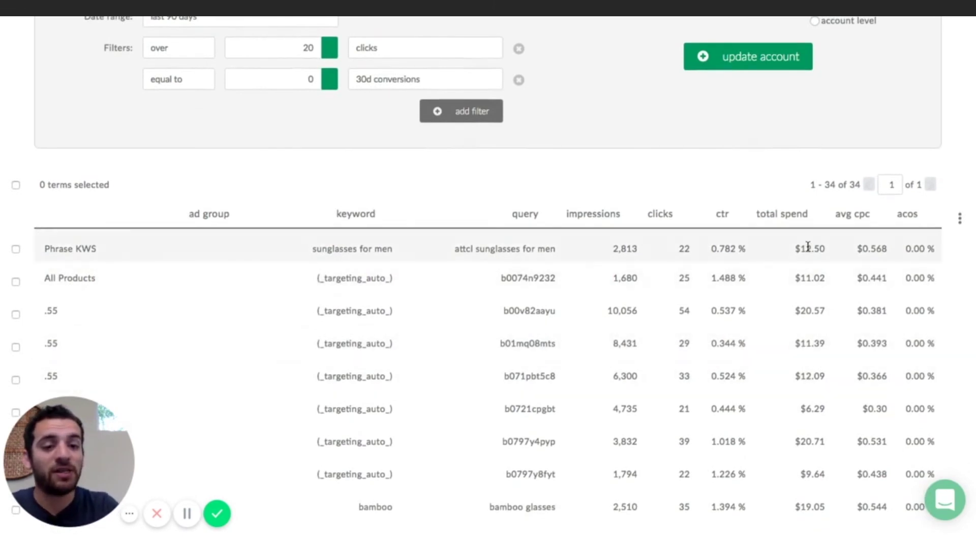
click(585, 248)
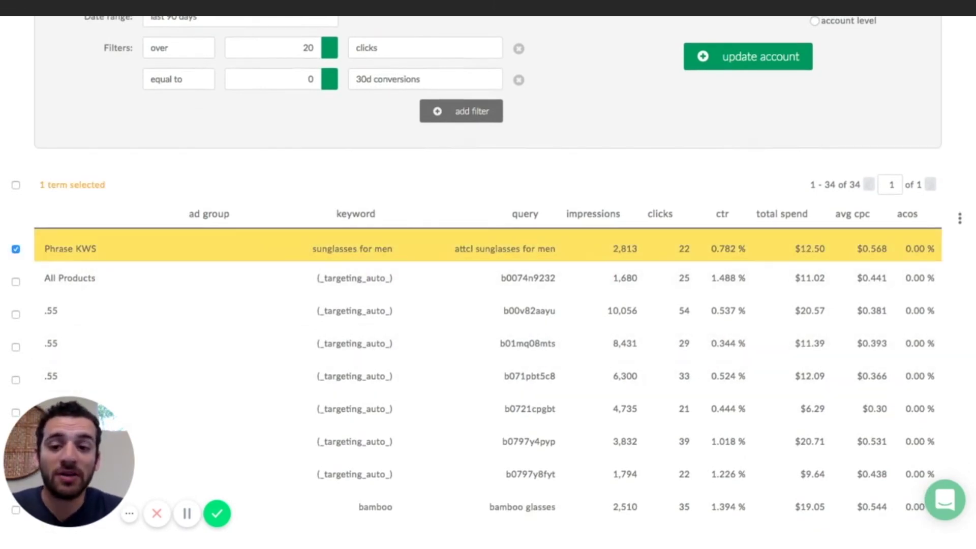
click(585, 248)
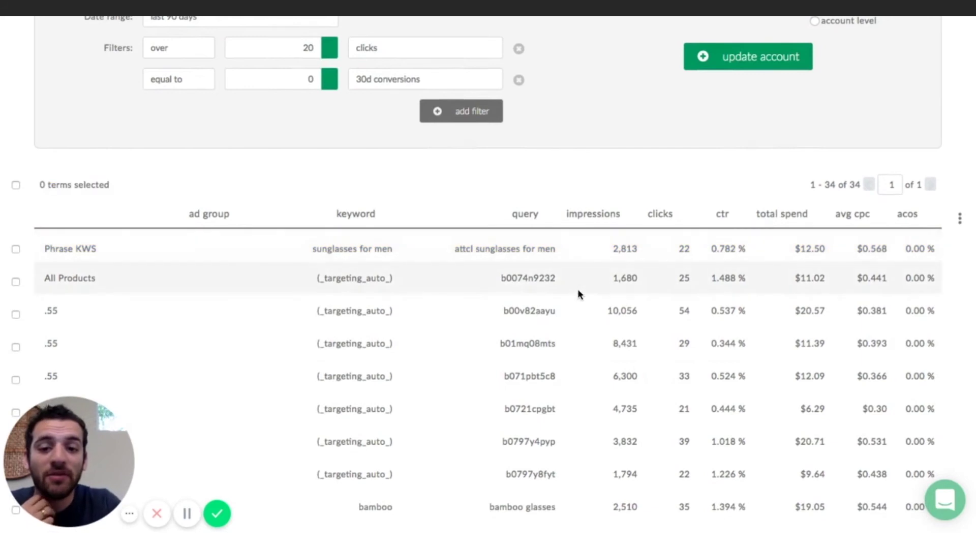
click(593, 252)
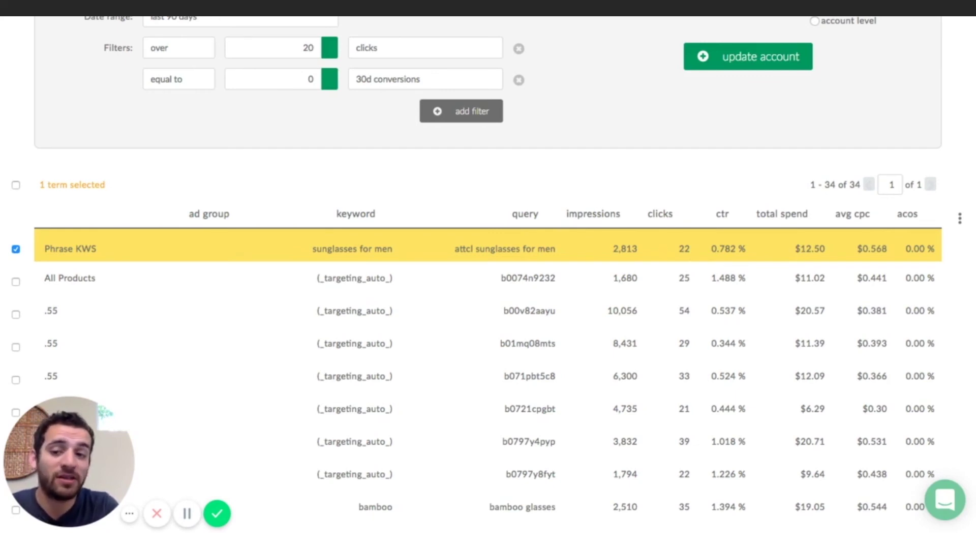
scroll(487, 274, up, 3)
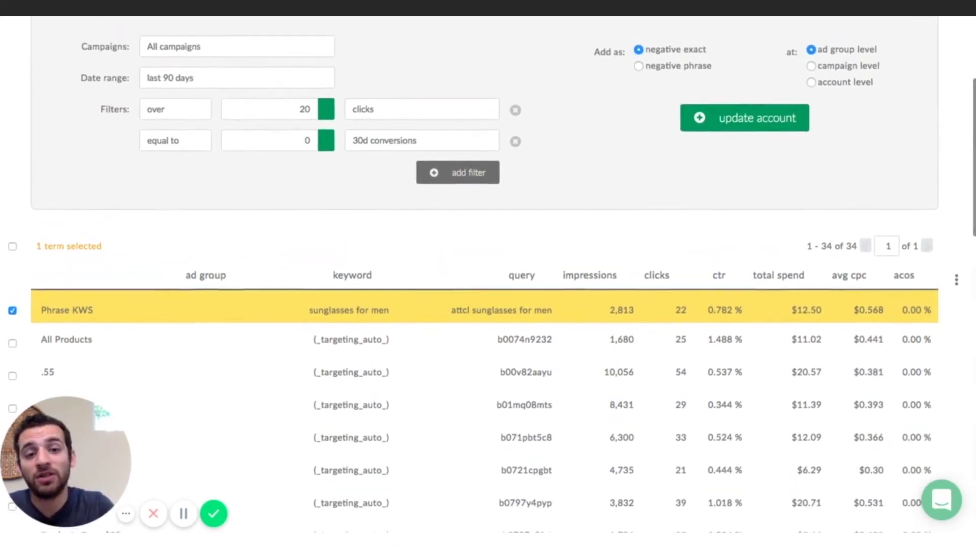
scroll(488, 275, up, 2)
scroll(488, 274, down, 1)
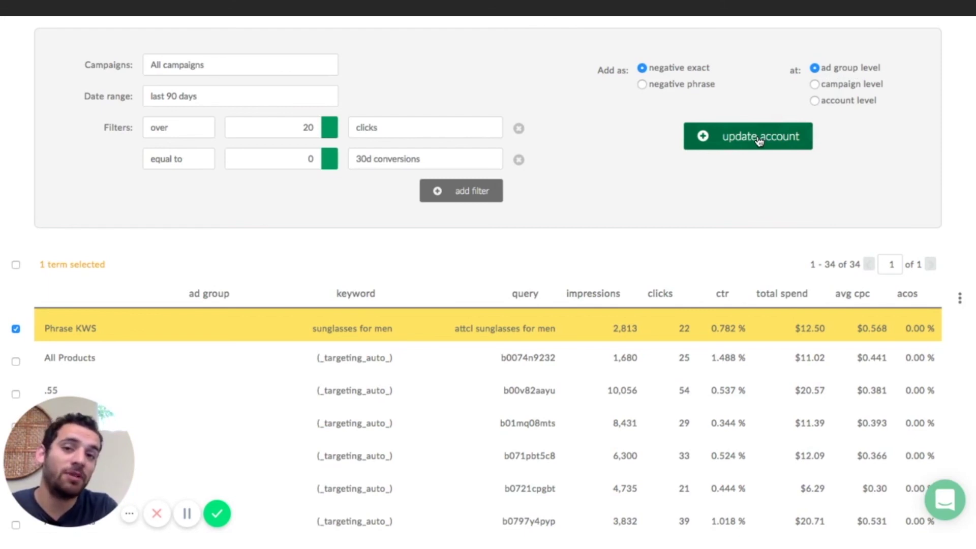
Step: Update the account to add the selected term as a negative exact keyword
click(576, 320)
scroll(566, 250, down, 10)
scroll(566, 250, down, 8)
scroll(566, 250, up, 5)
scroll(566, 250, up, 10)
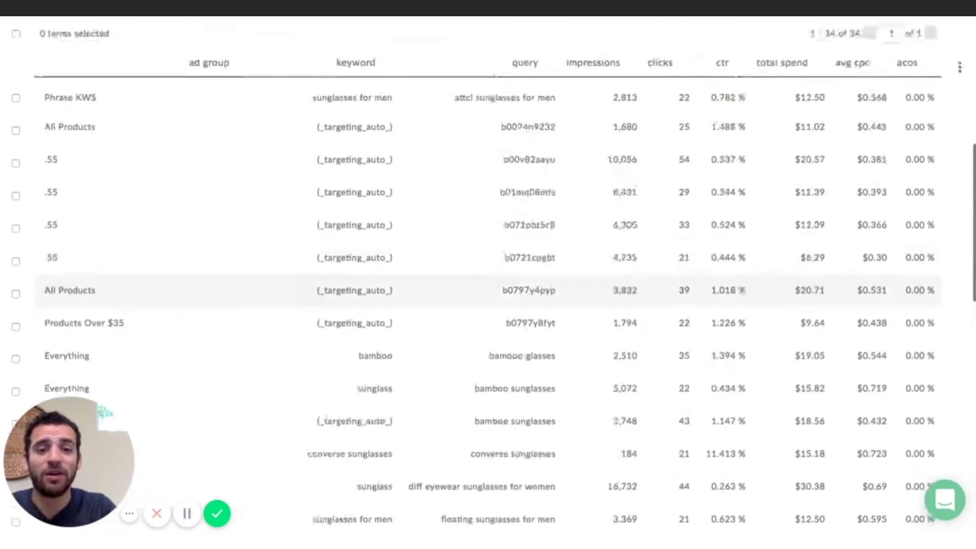